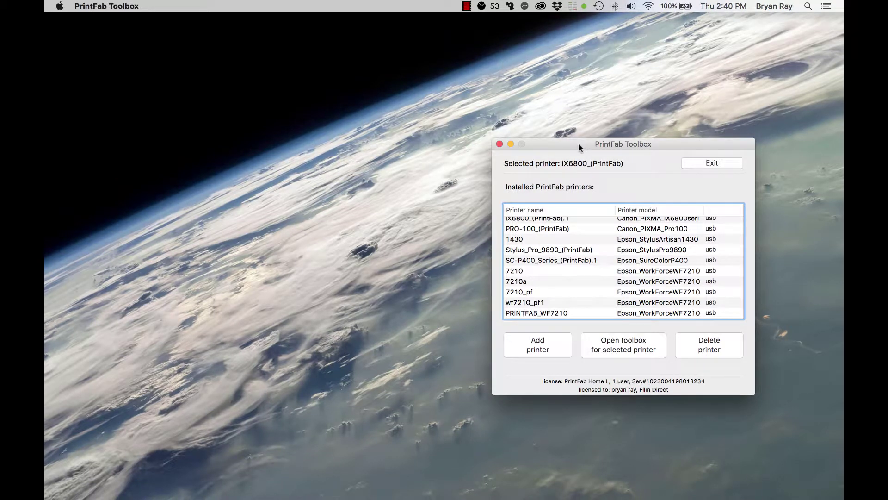
Add the connected printer as PRO-100_(PrintFab).1 in PrintFab Toolbox, then exit the toolbox
drag(579, 147, 498, 138)
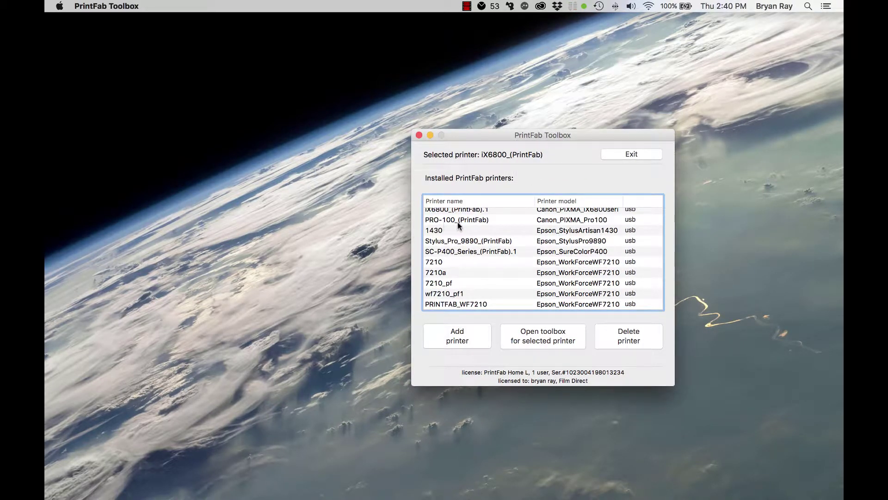
drag(472, 135, 451, 121)
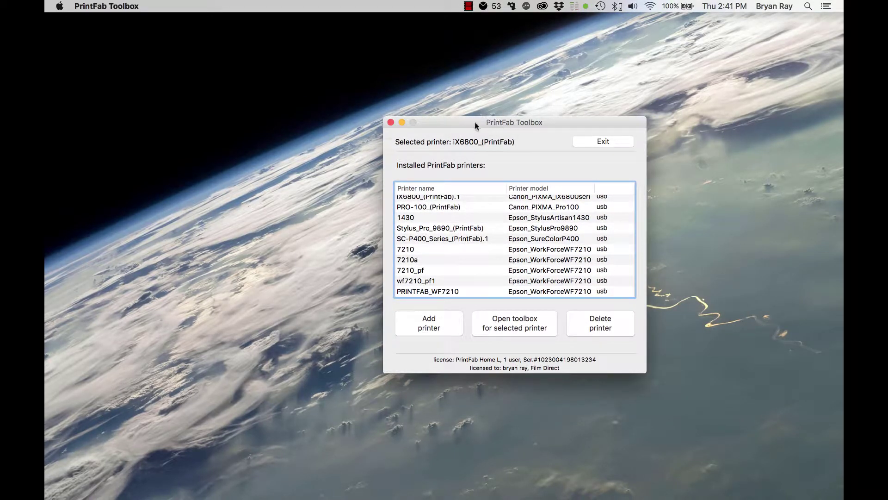
mouse_move(457, 122)
mouse_down()
mouse_move(513, 103)
mouse_move(462, 98)
mouse_move(525, 104)
mouse_move(452, 105)
mouse_up()
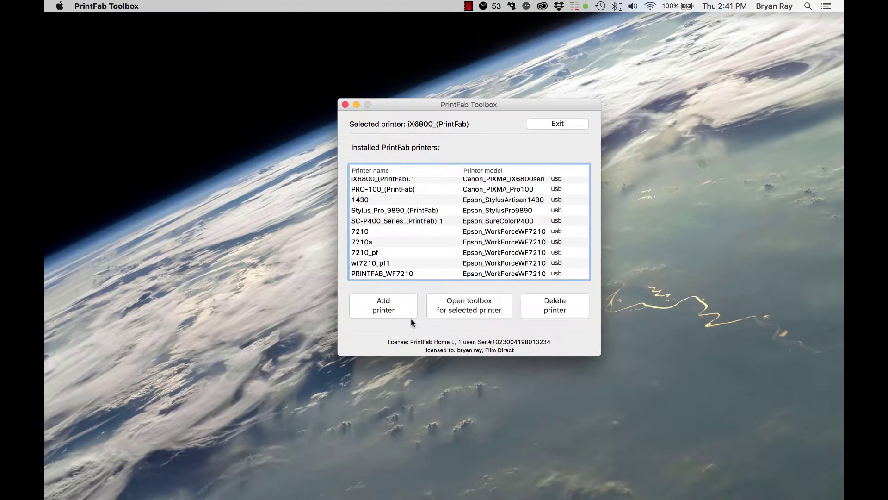
click(397, 307)
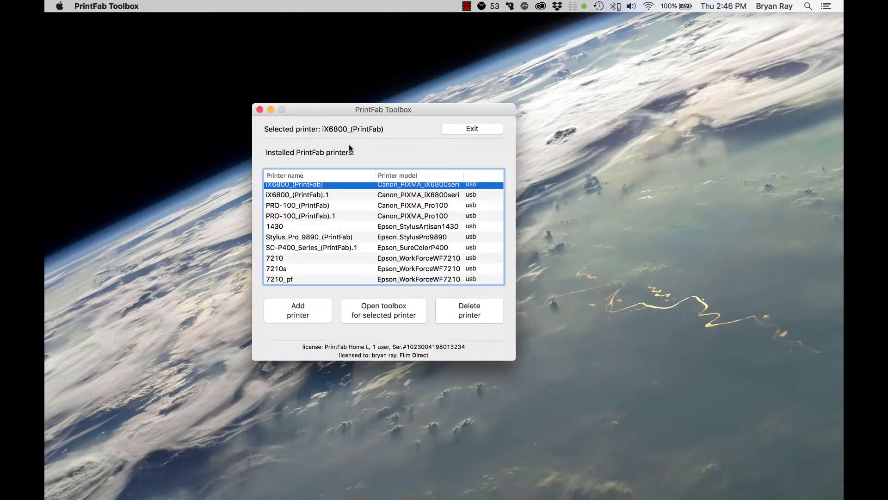
click(465, 128)
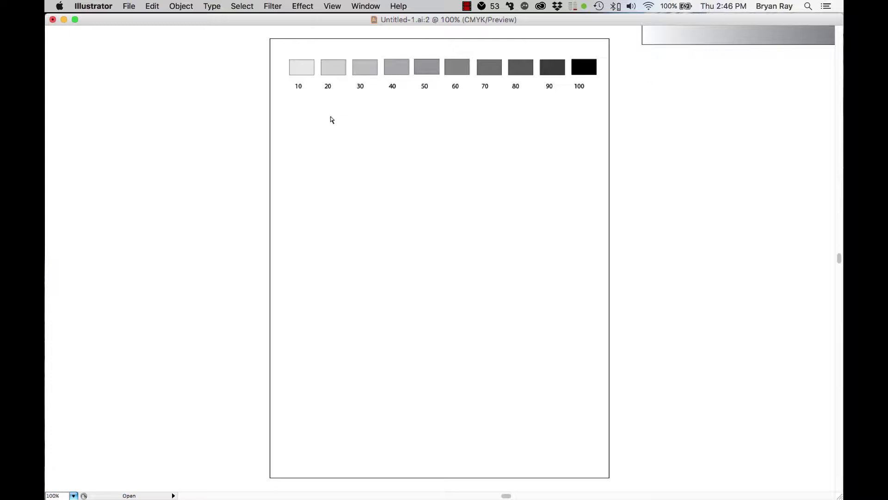
Print the test chart on A3+ paper and bring up the system print dialog
click(135, 7)
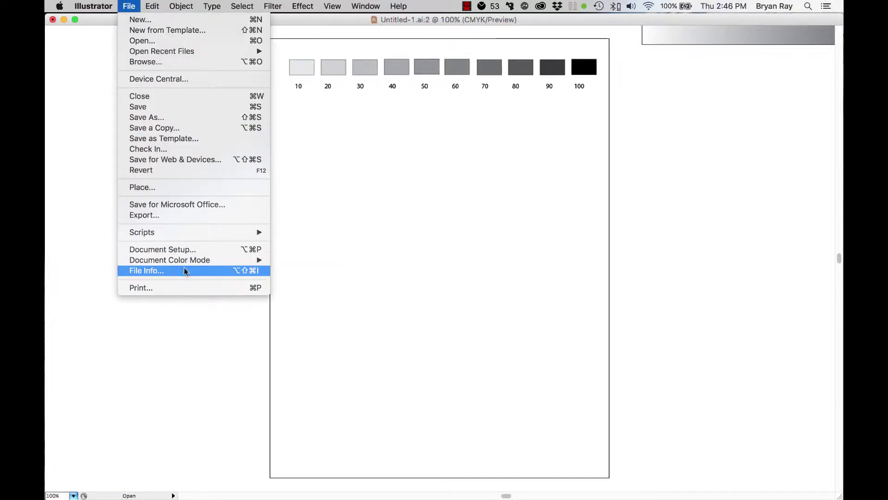
click(184, 270)
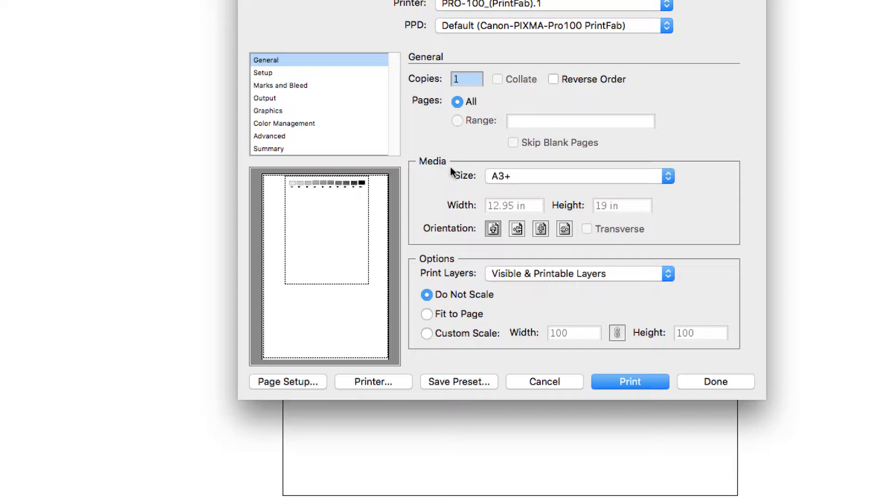
click(513, 175)
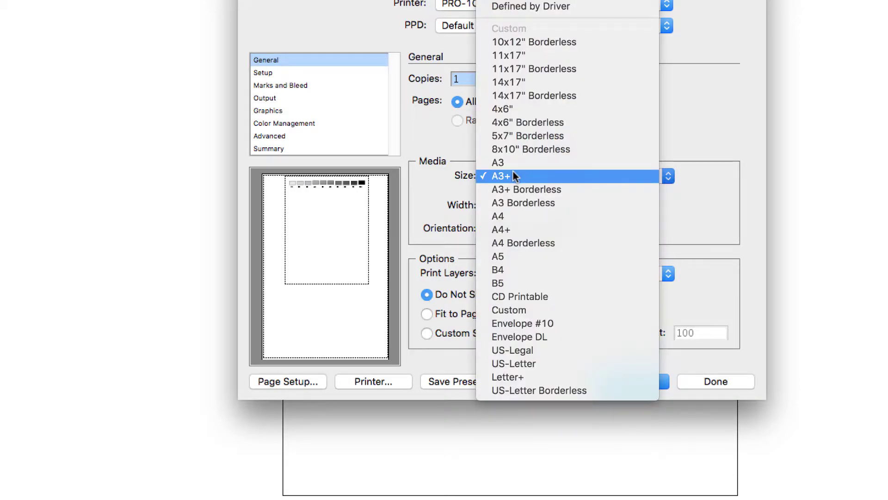
click(512, 172)
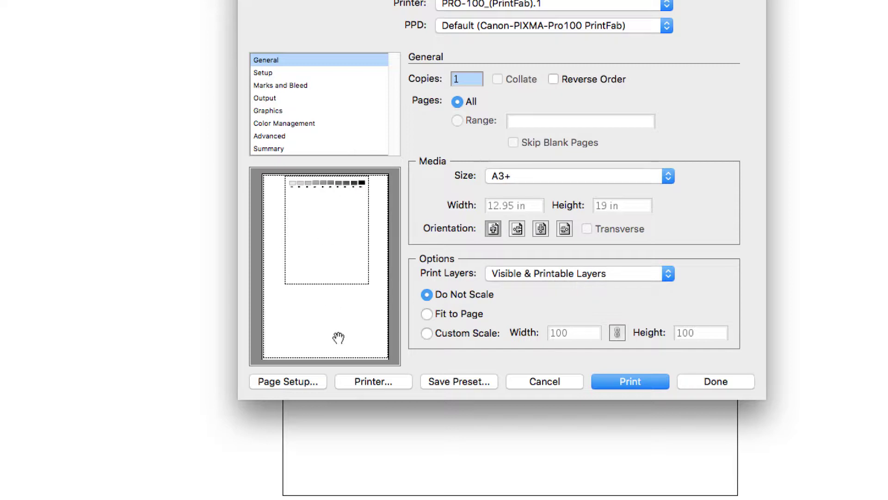
click(381, 381)
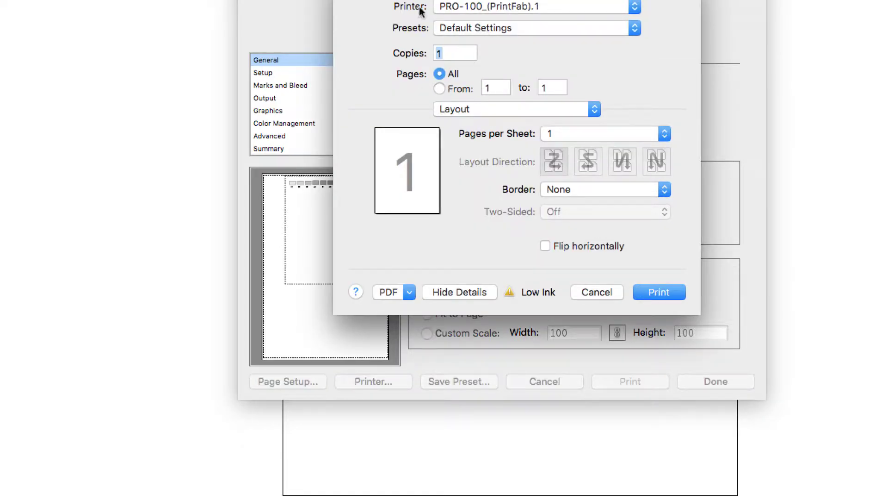
In PrintFab Settings, choose Transparent CF102 media, 3 - 2400dpi quality and 130% brightness
click(461, 111)
click(471, 182)
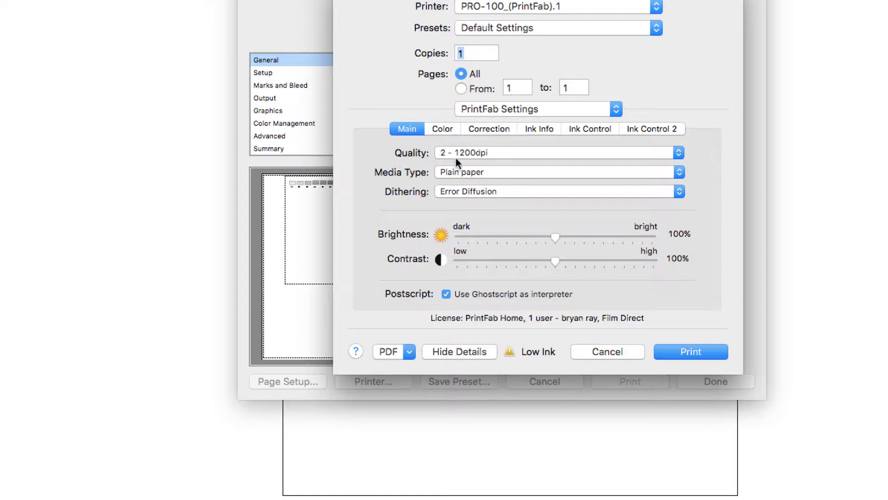
click(459, 171)
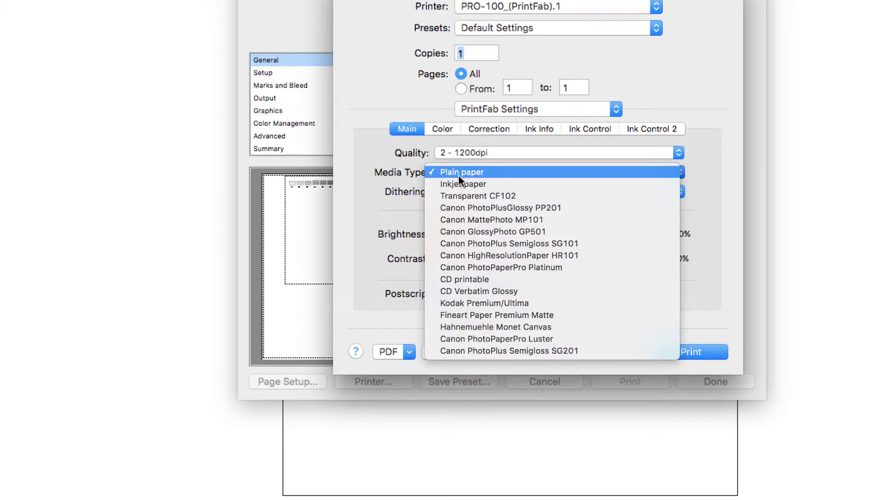
click(457, 196)
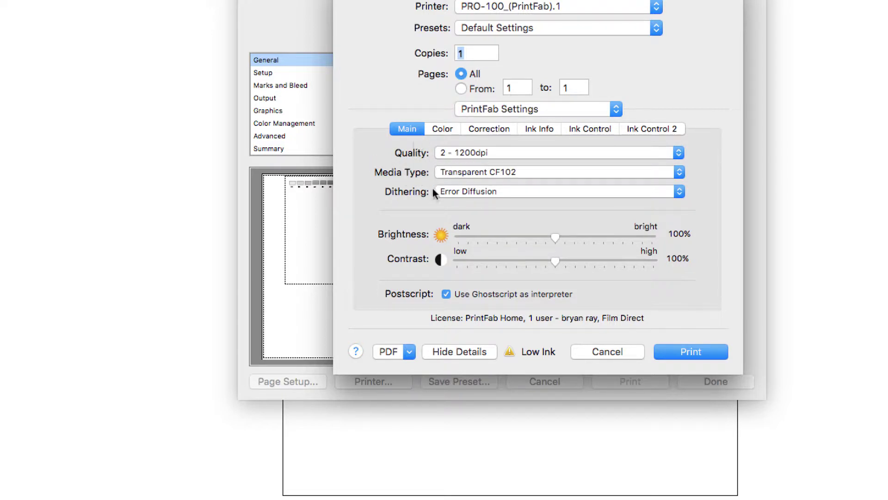
click(463, 153)
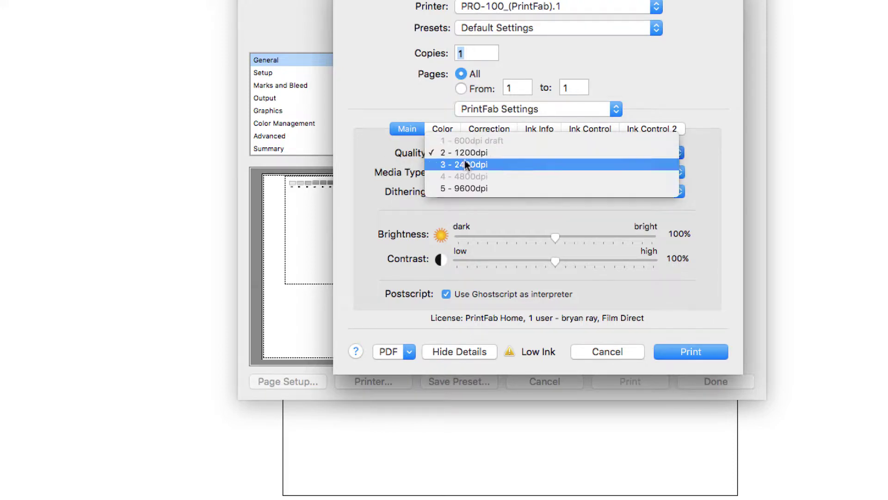
click(465, 163)
click(461, 150)
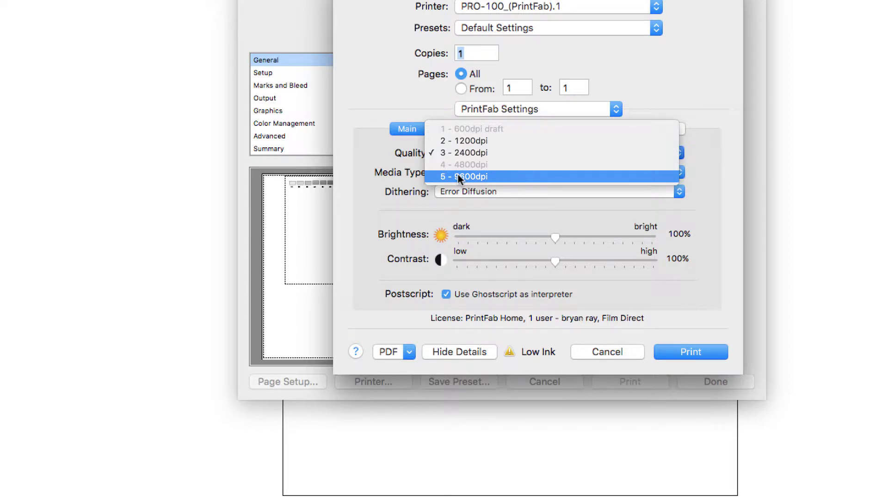
click(463, 152)
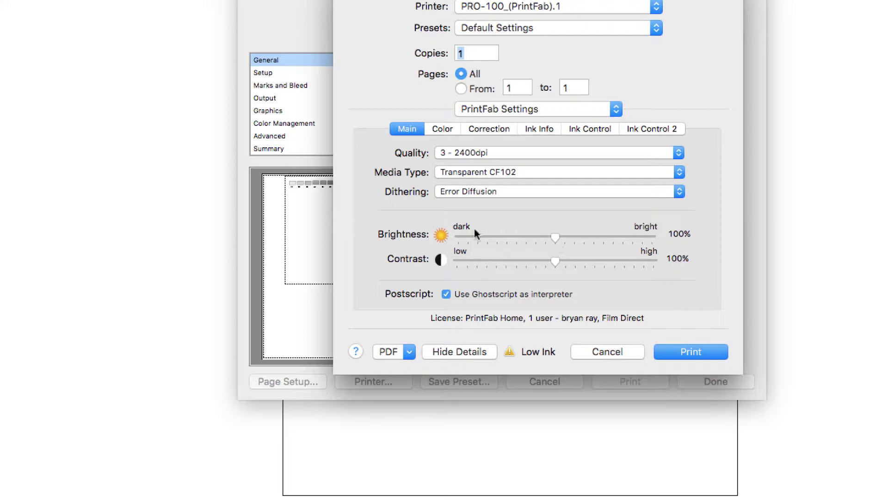
click(587, 237)
Lower the Contrast slider from 100% to 95%
drag(553, 259, 543, 259)
Load the Special Settings Screen Printing 1 feature set in Printer Features, leaving halftone mode Off
click(501, 110)
click(501, 120)
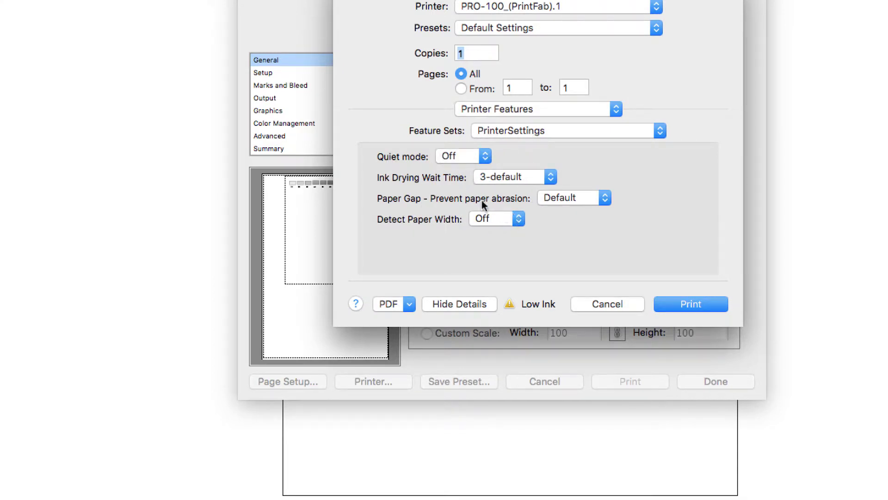
click(519, 131)
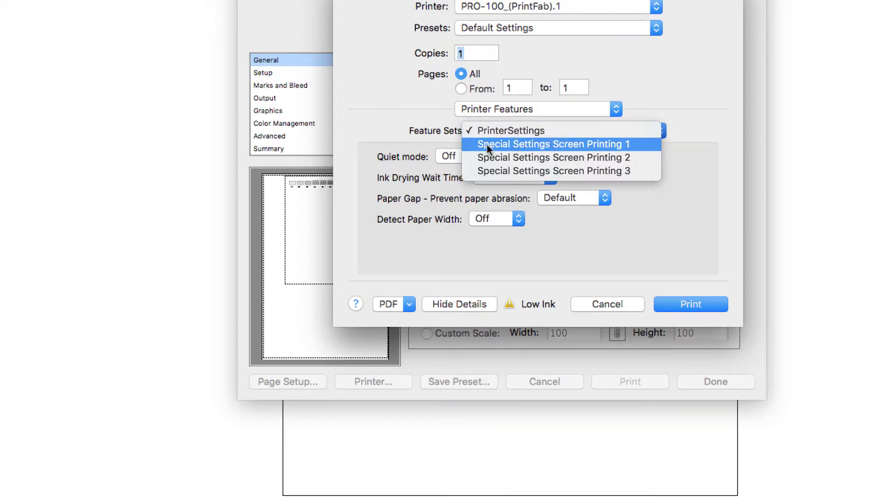
click(568, 144)
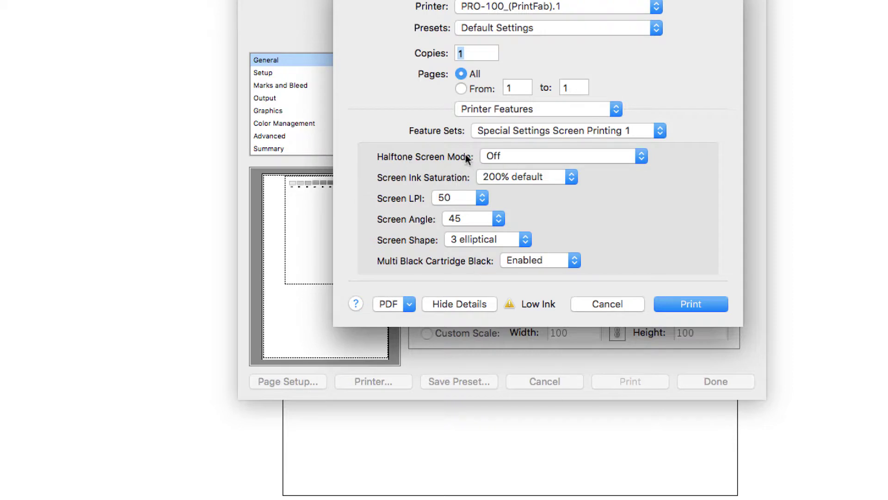
click(527, 154)
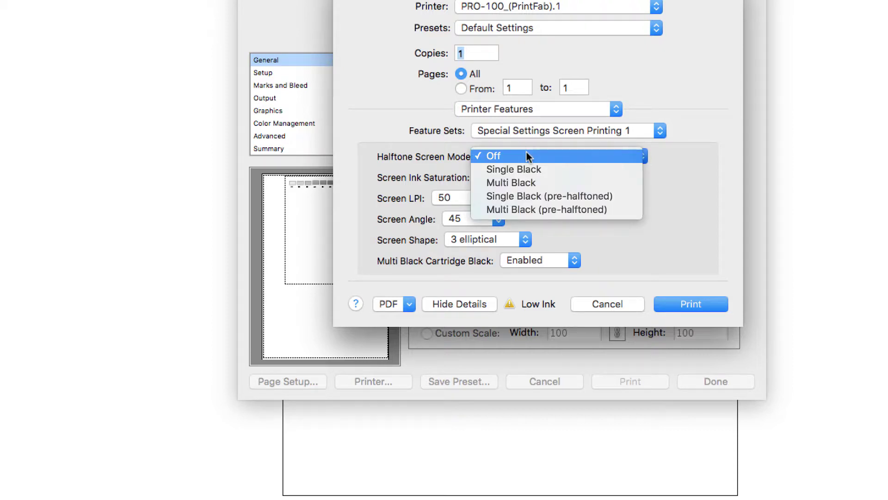
click(556, 196)
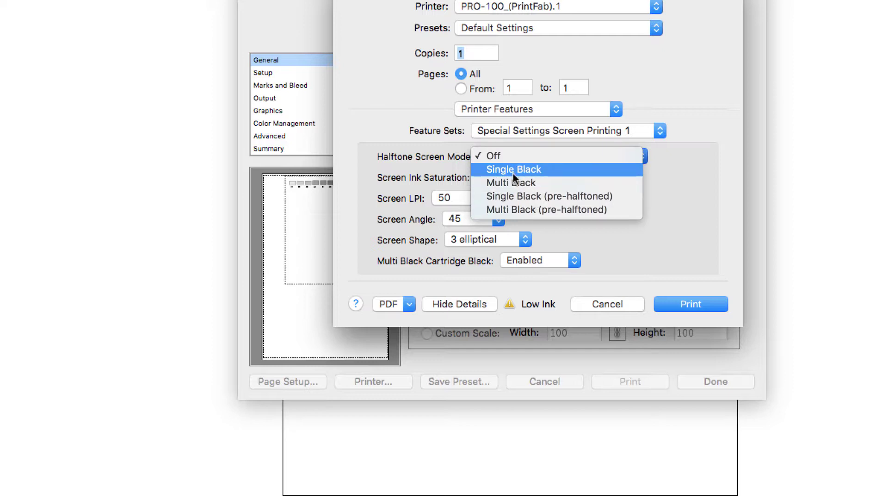
click(397, 202)
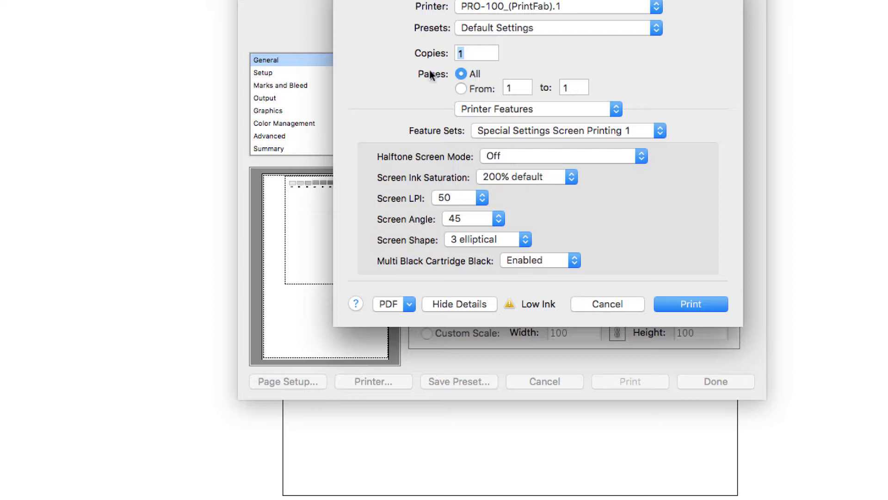
Set Multi Black halftoning, 220% ink saturation, angle 25 and 0 round shape, keeping 50 LPI
click(529, 157)
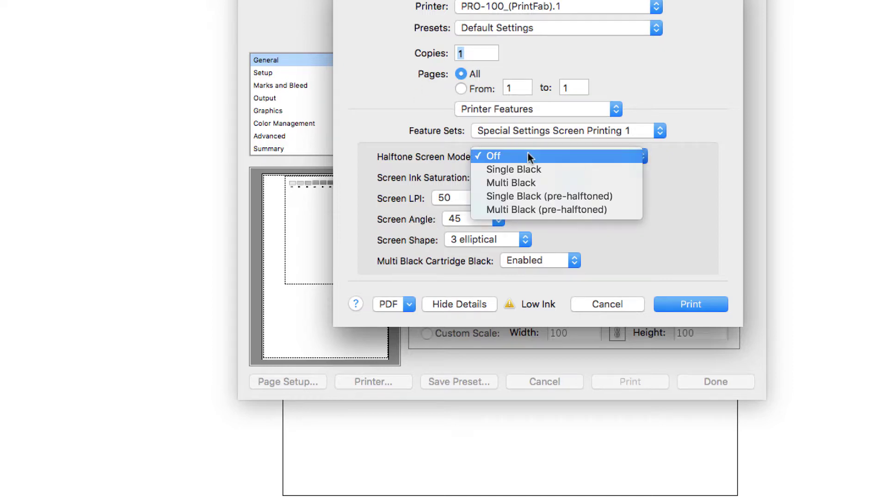
click(524, 182)
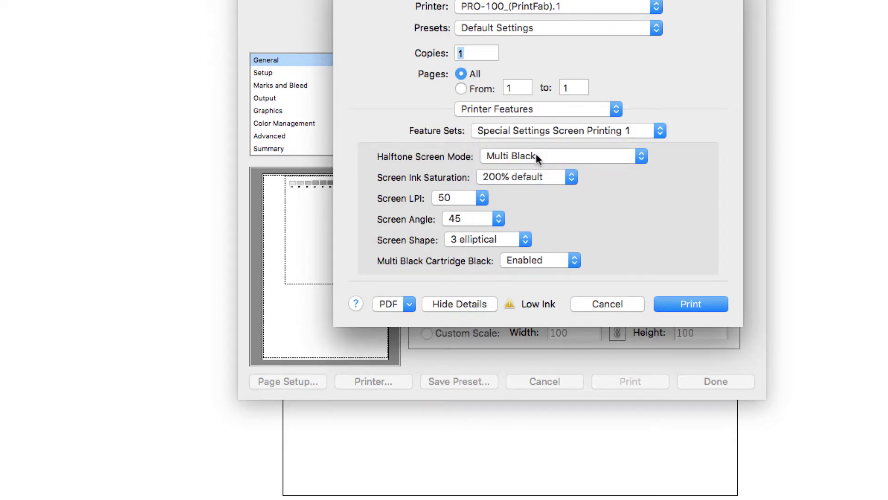
click(520, 180)
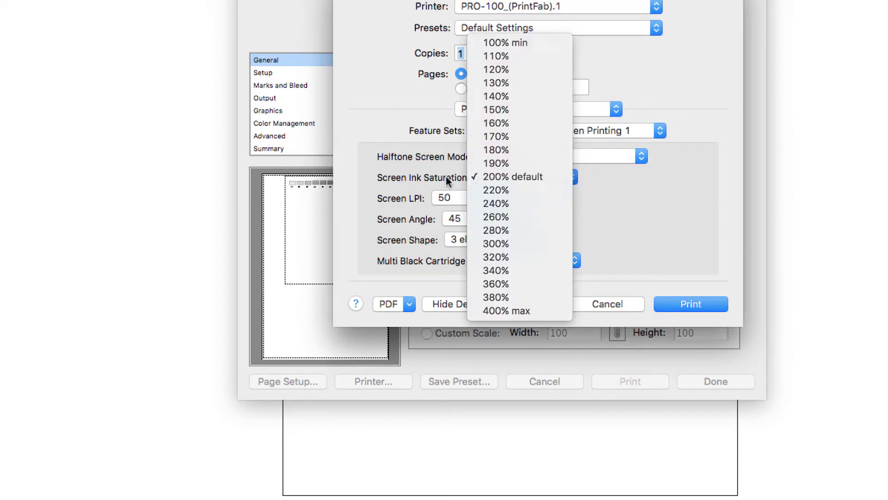
click(499, 190)
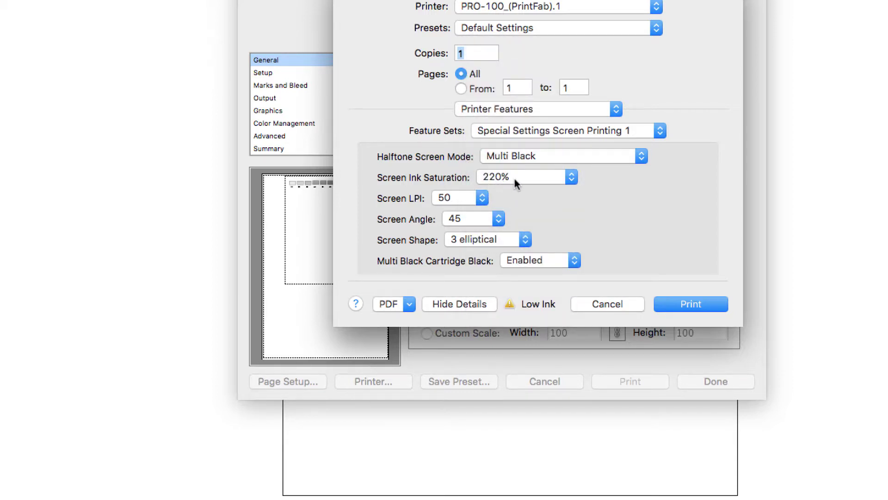
click(471, 215)
click(468, 166)
click(476, 238)
click(484, 201)
click(454, 197)
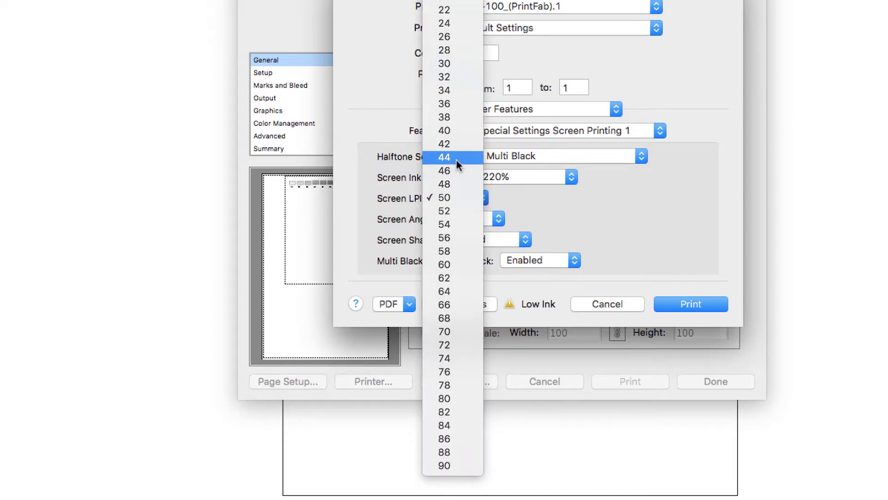
click(592, 206)
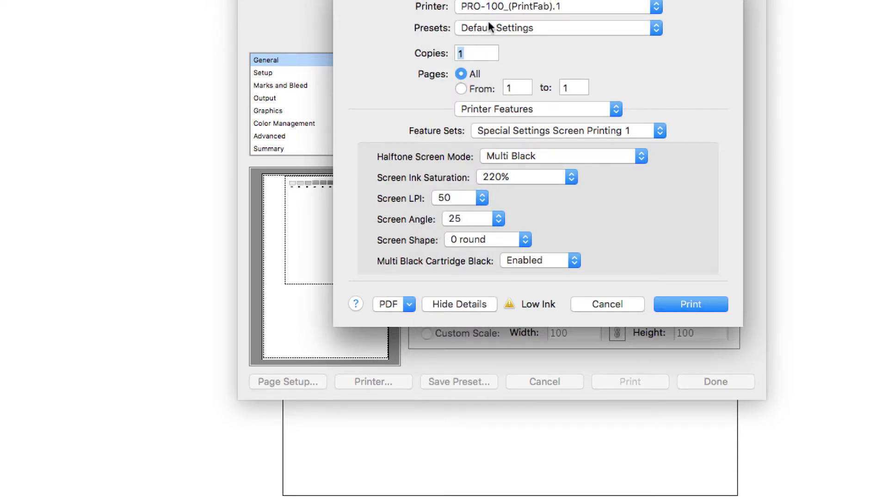
Save the driver settings as preset pro-100_50lpi_25 and return to Illustrator's Print dialog
click(501, 28)
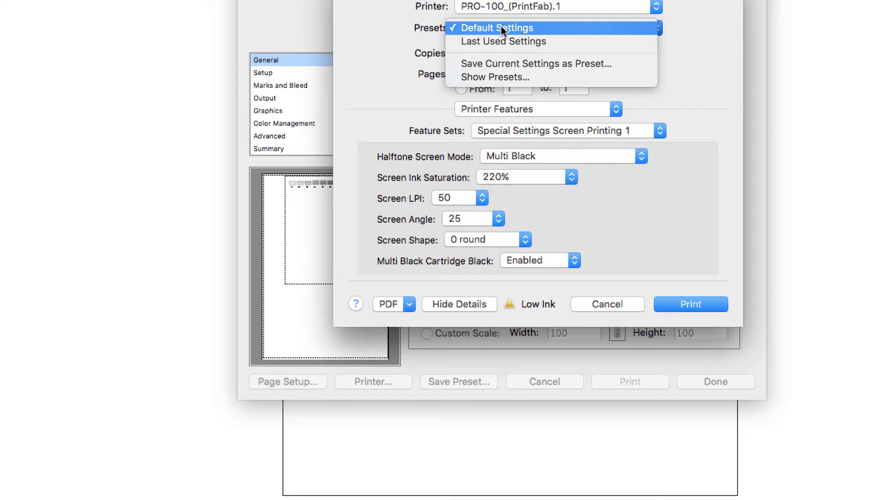
click(495, 62)
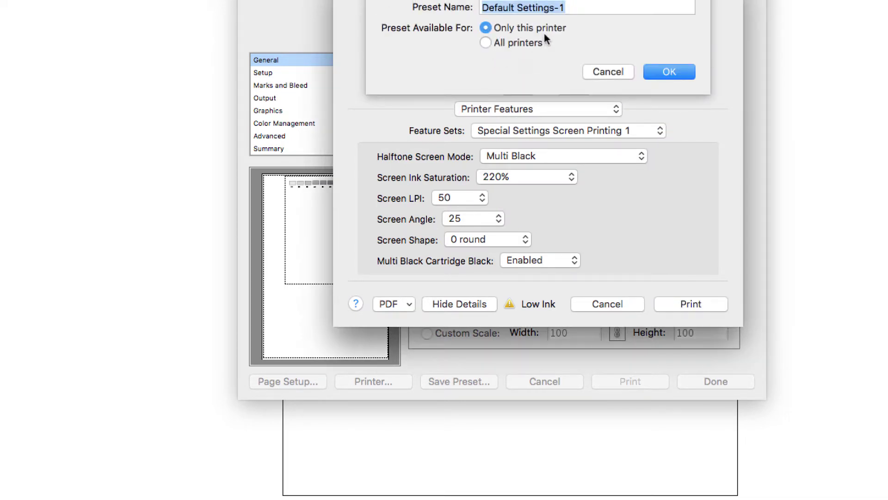
text(pro)
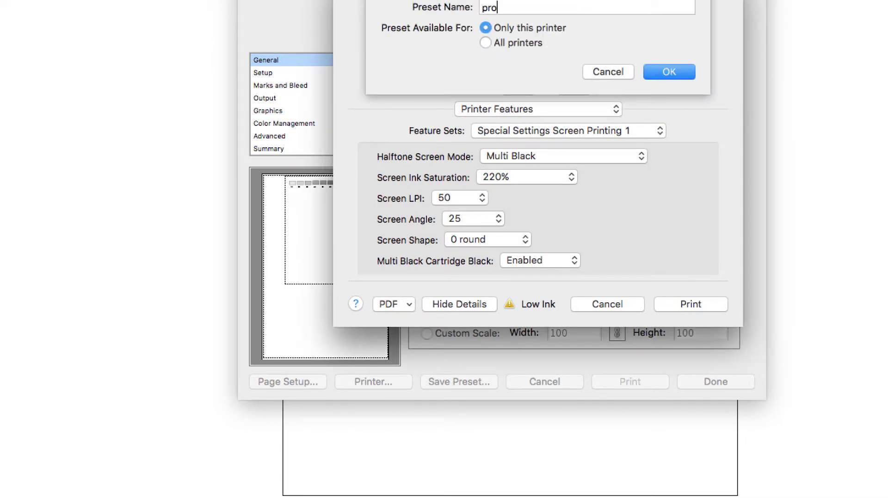
text(-100_50lpi_25*)
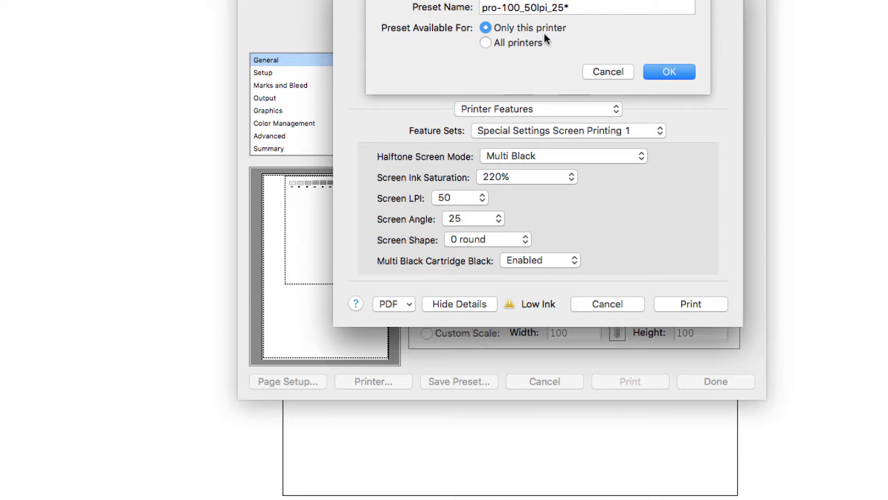
click(666, 72)
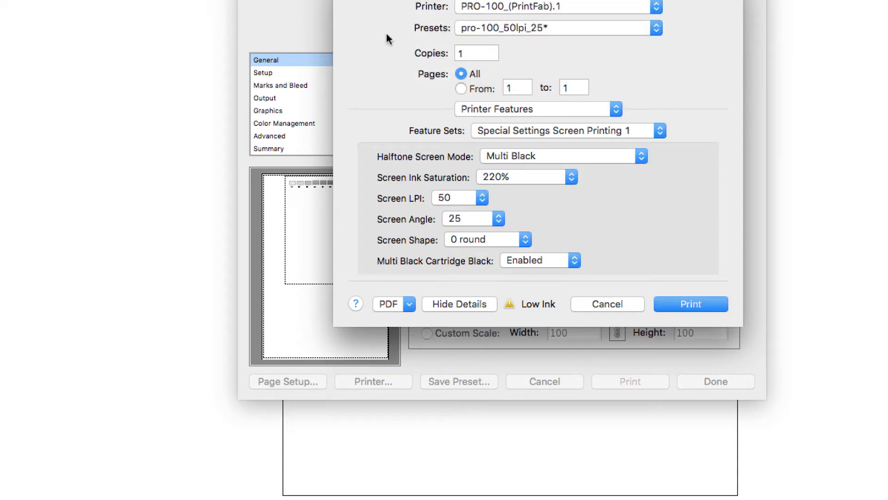
click(526, 27)
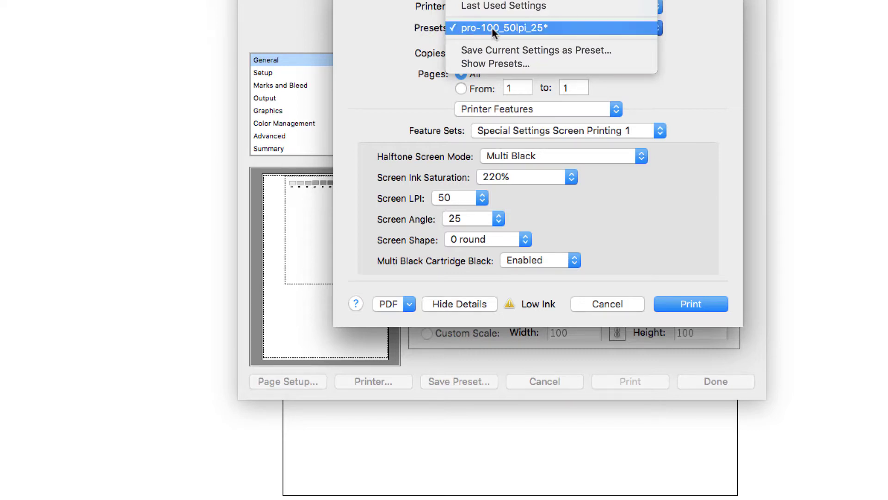
click(424, 40)
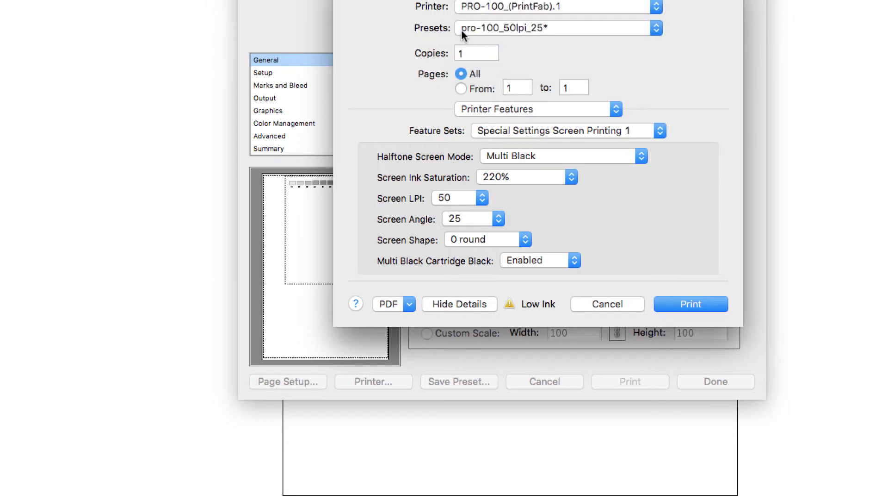
click(664, 303)
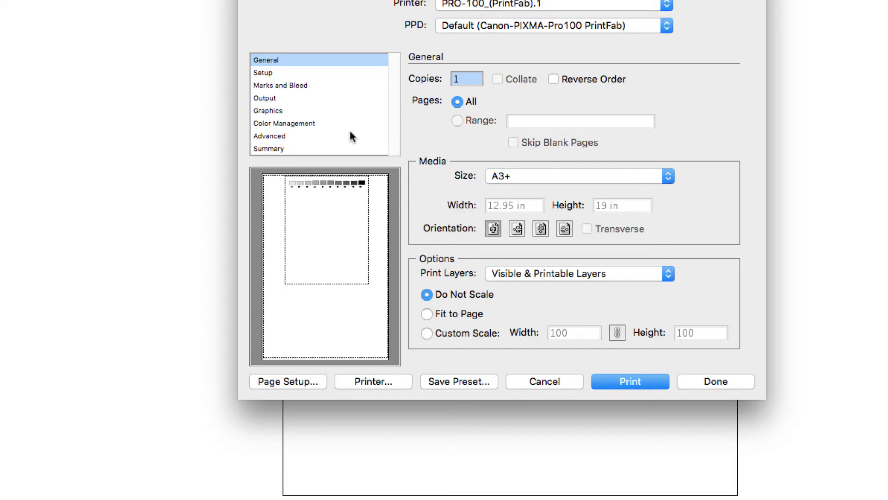
View the Output pane's host-based separation settings, then reopen the system printer settings
click(267, 98)
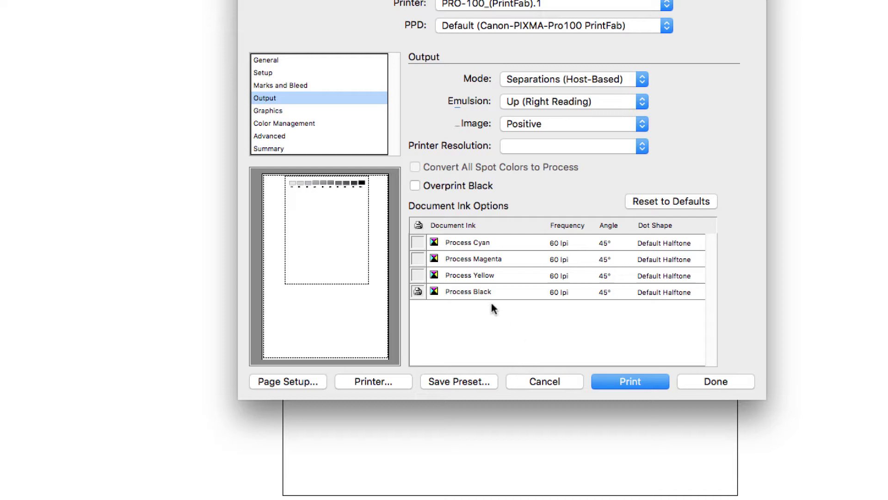
click(387, 381)
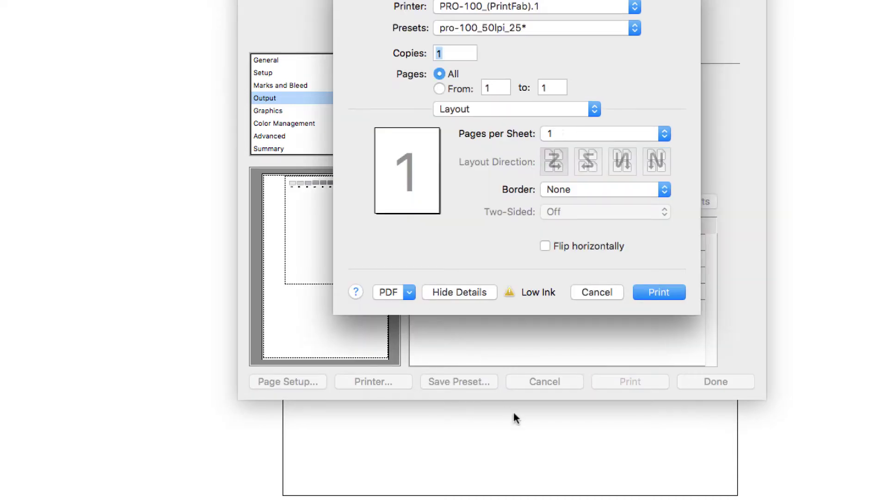
click(591, 287)
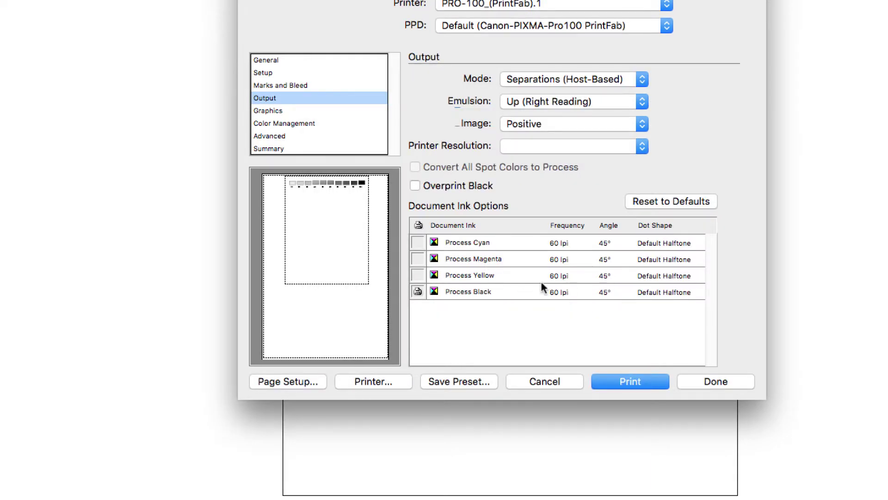
click(371, 377)
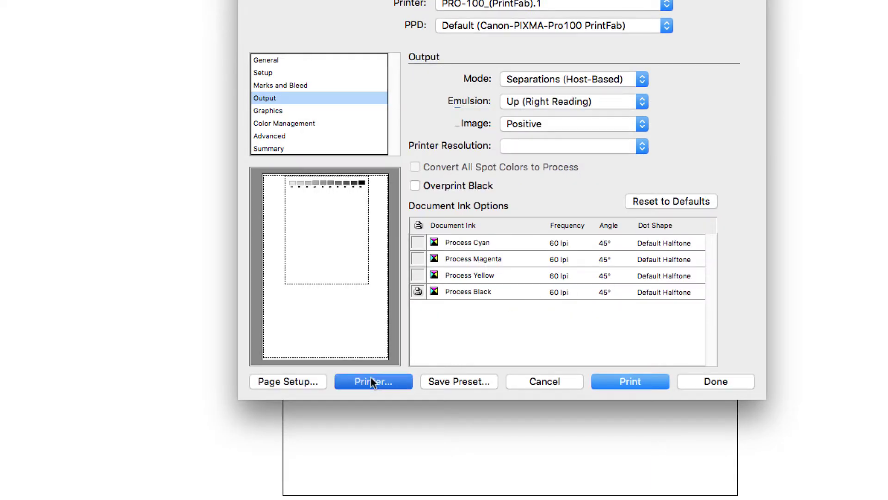
Use Special Settings Screen Printing 1 with Multi Black (pre-halftoned) halftone mode and apply it
click(504, 109)
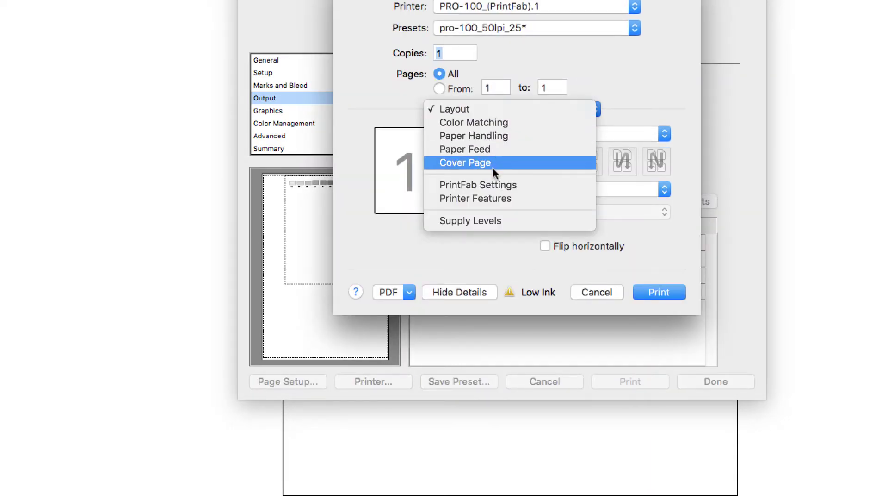
click(490, 184)
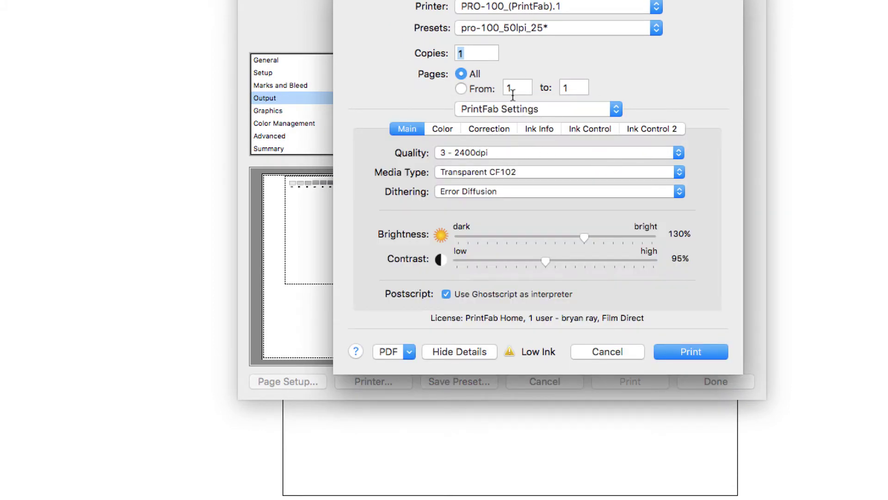
click(505, 109)
click(503, 121)
click(540, 133)
click(537, 147)
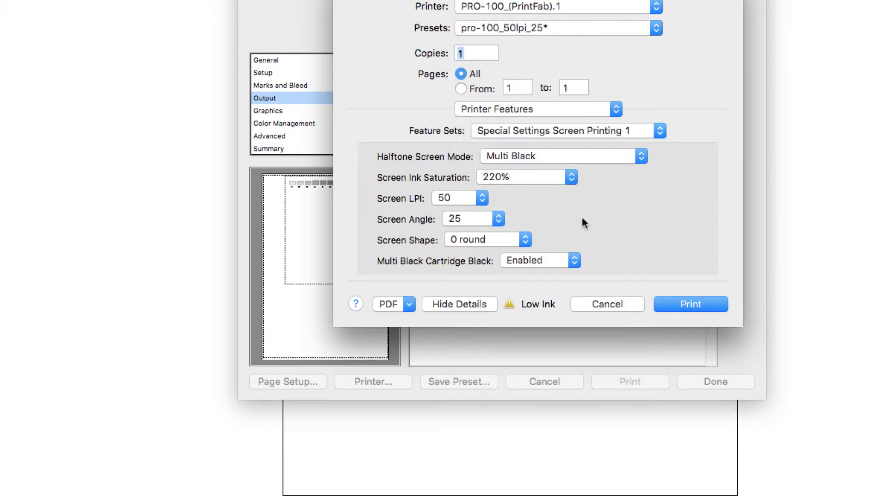
click(532, 158)
click(528, 179)
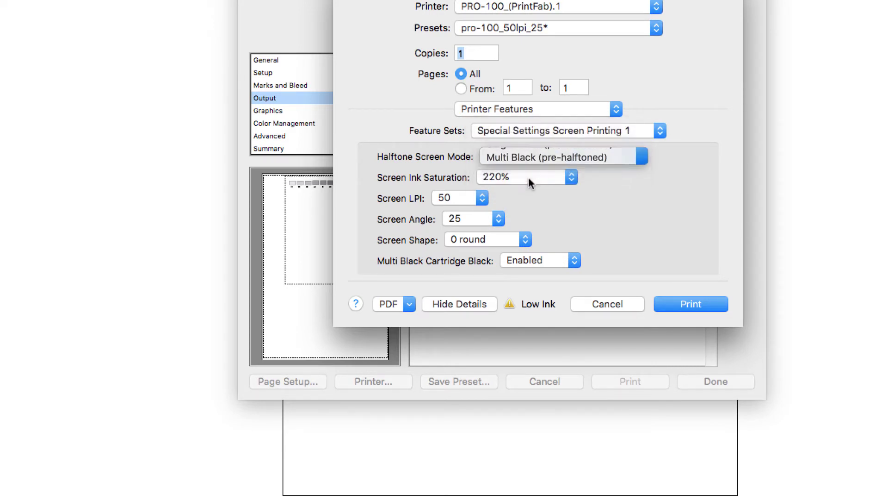
click(683, 306)
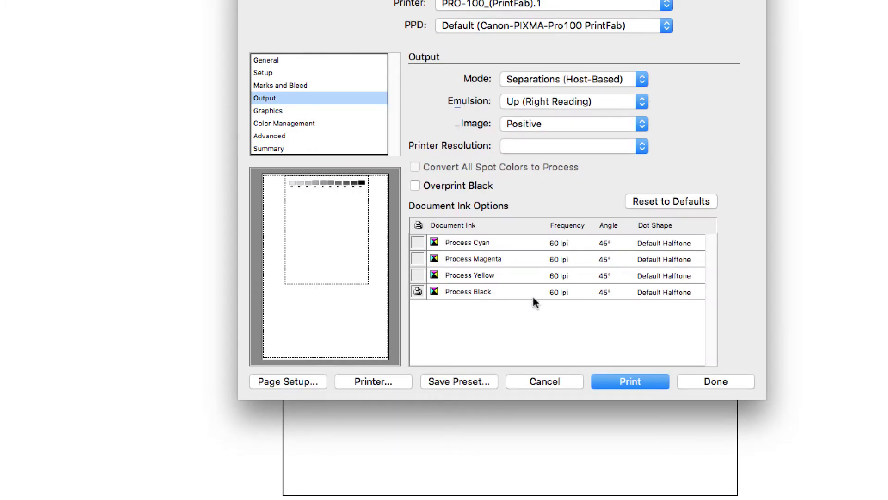
Check Process Black's 60 lpi frequency and 45° angle, then reopen the printer driver settings
click(557, 293)
click(607, 290)
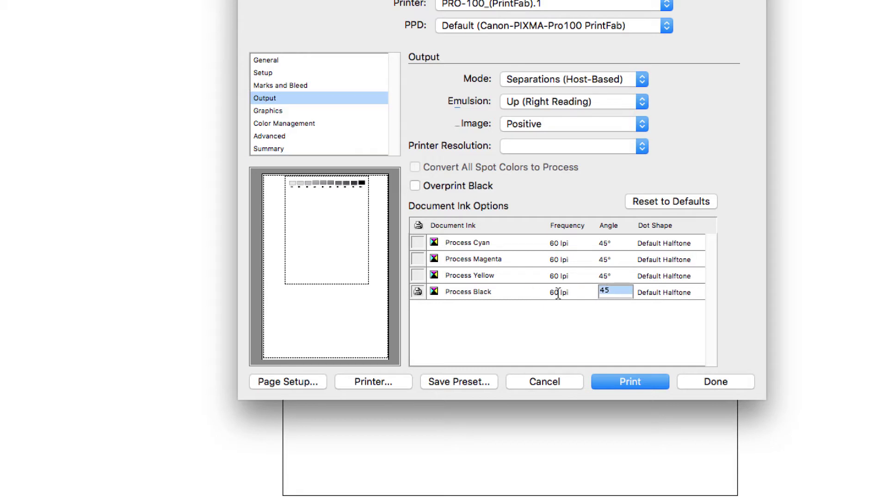
click(557, 293)
click(609, 290)
click(434, 302)
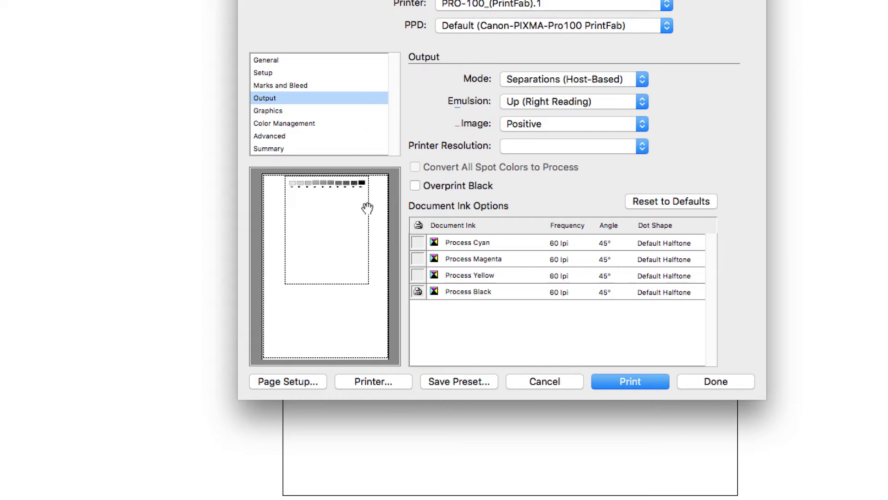
click(373, 382)
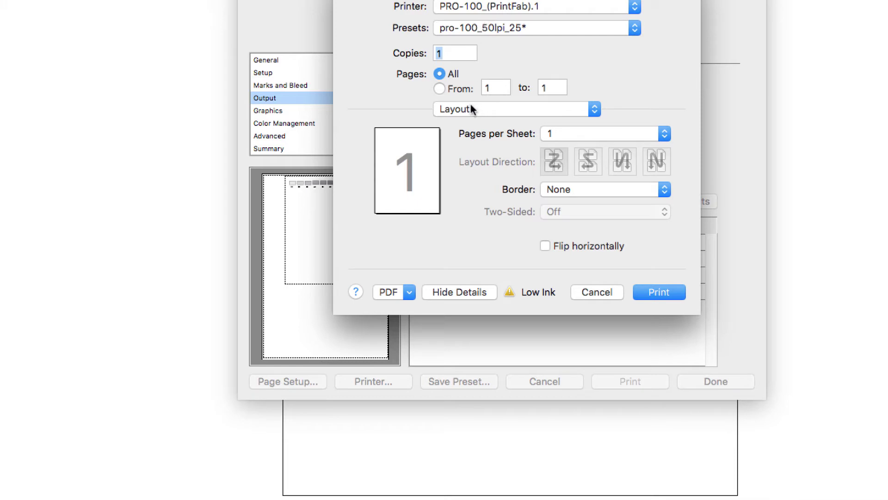
Show the Special Settings Screen Printing 1 feature set: Multi Black, 220% saturation, 50 LPI, 25° angle
click(493, 111)
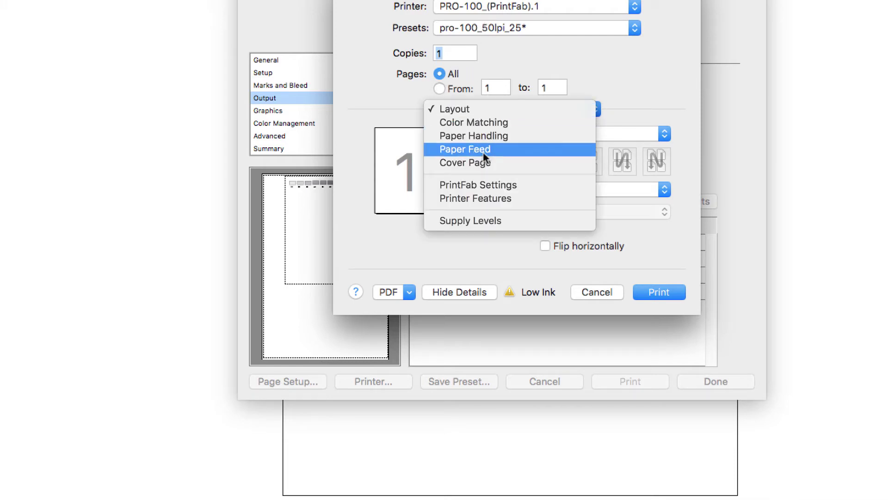
click(462, 185)
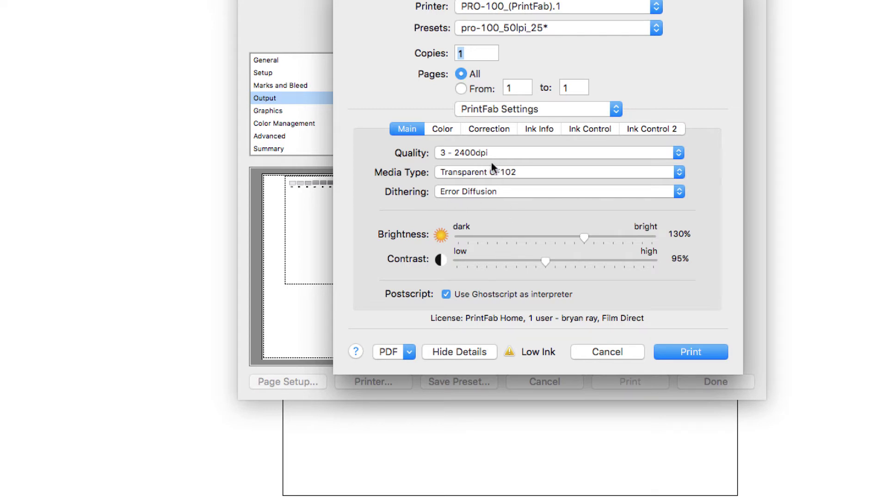
click(519, 108)
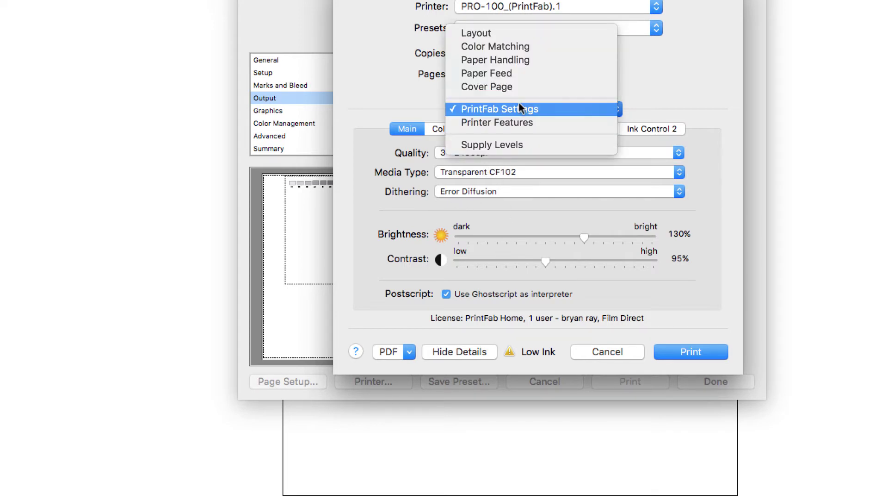
click(513, 120)
click(511, 130)
click(509, 142)
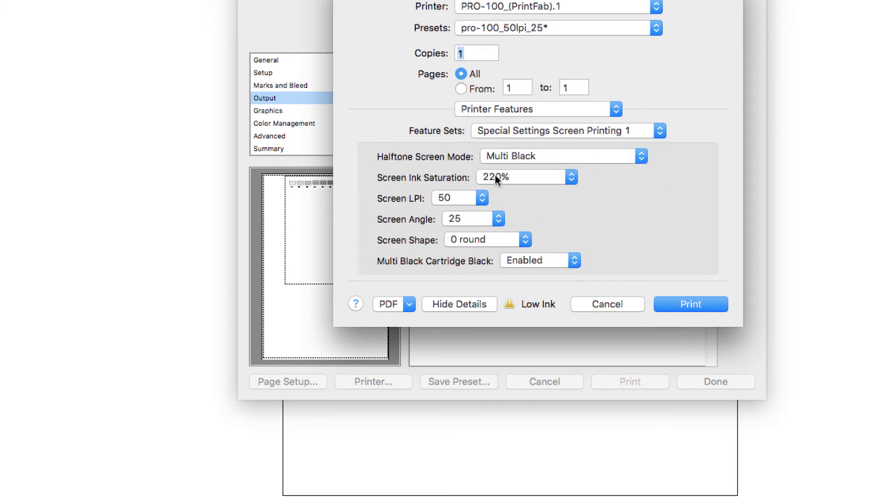
Change the Screen LPI from 50 to 60
click(496, 27)
click(493, 50)
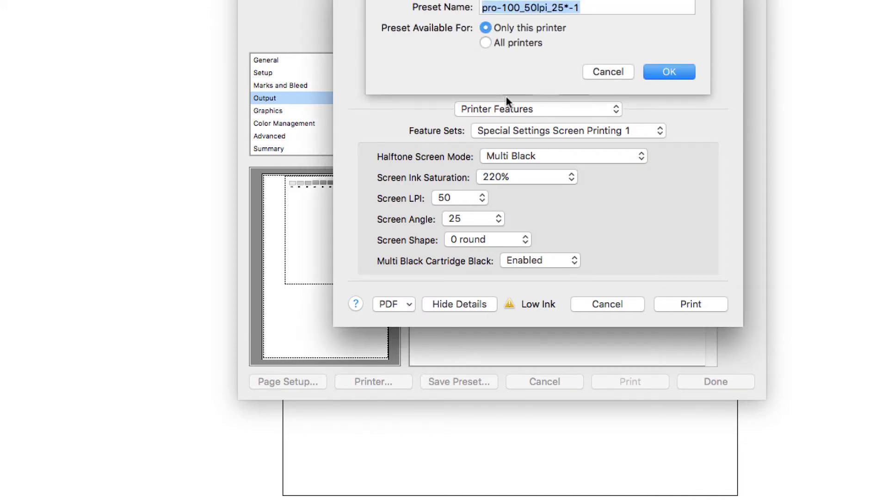
click(600, 74)
click(448, 199)
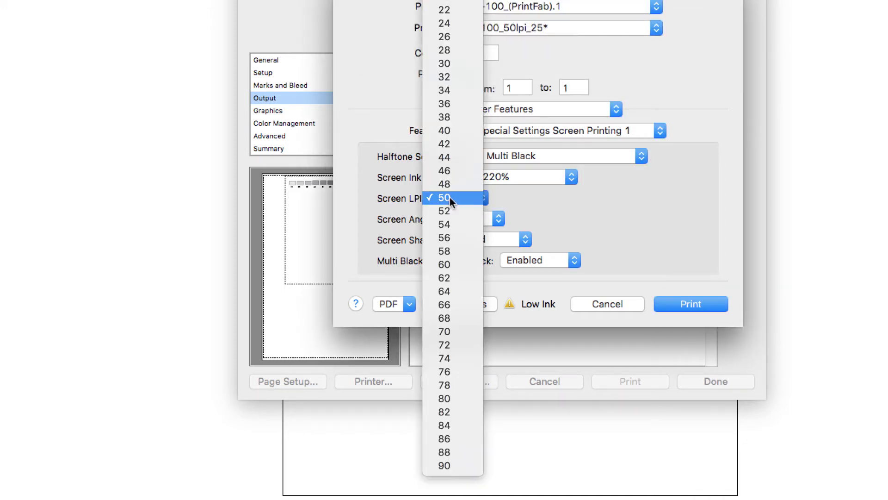
click(449, 263)
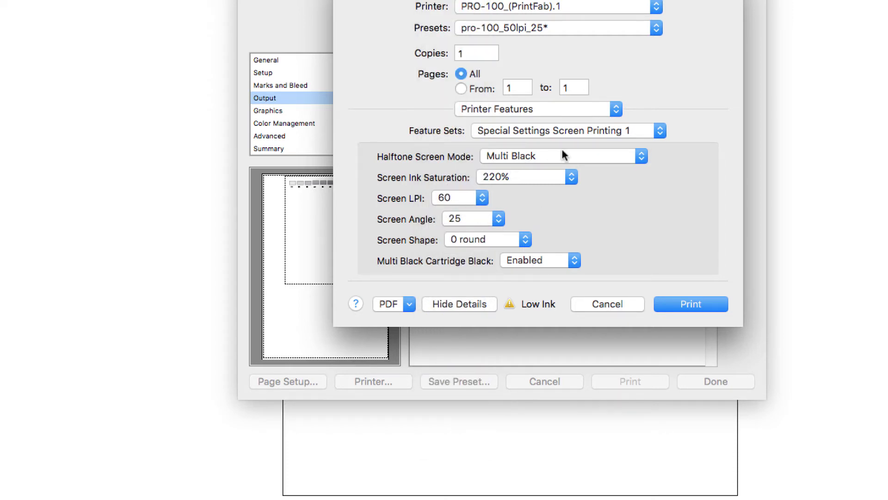
Save the 60 LPI settings as a new preset named pro-100_60lpi_25*-1
click(515, 27)
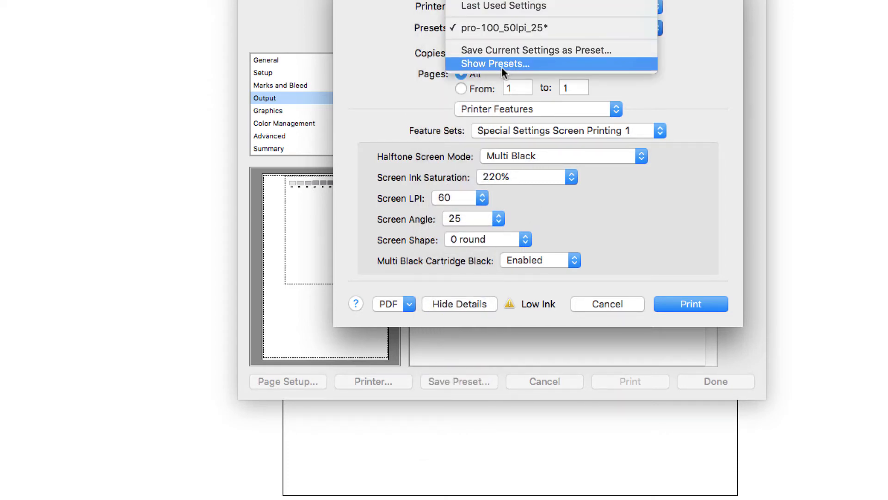
click(496, 47)
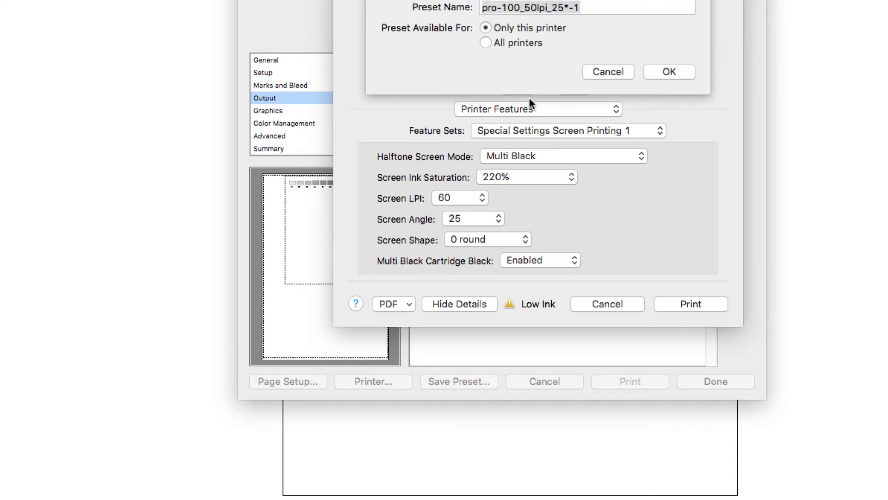
click(529, 8)
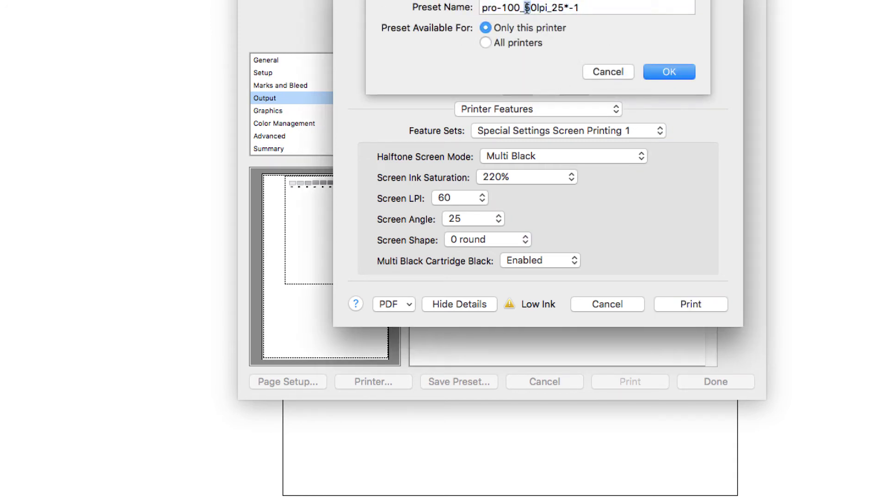
key(BackSpace)
text(6)
click(669, 73)
Reselect the pro-100_50lpi_25* preset and return to Illustrator's print dialog
click(508, 27)
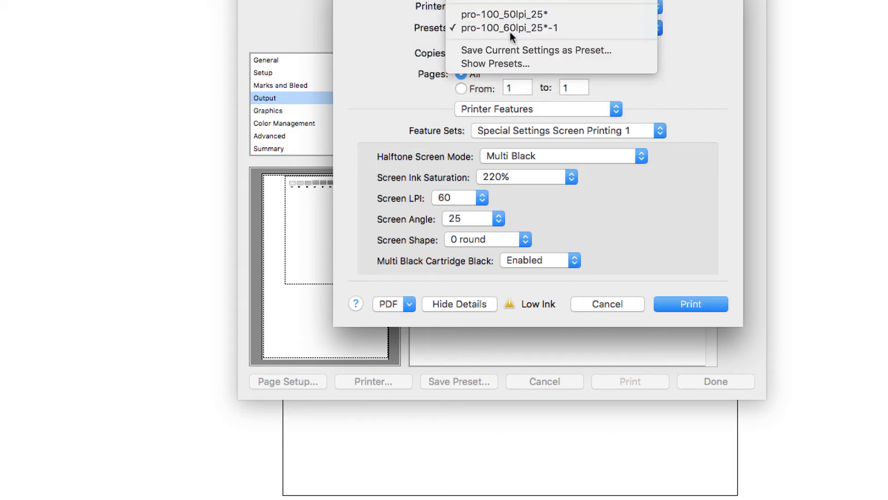
click(527, 14)
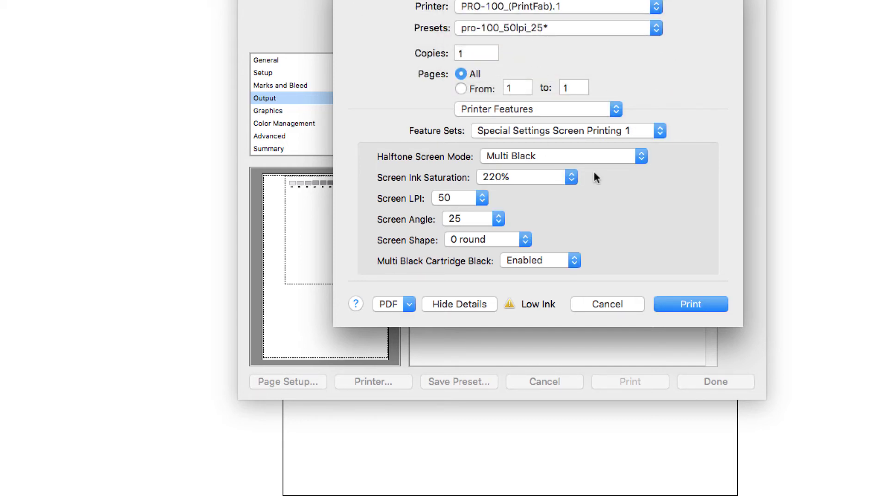
click(694, 306)
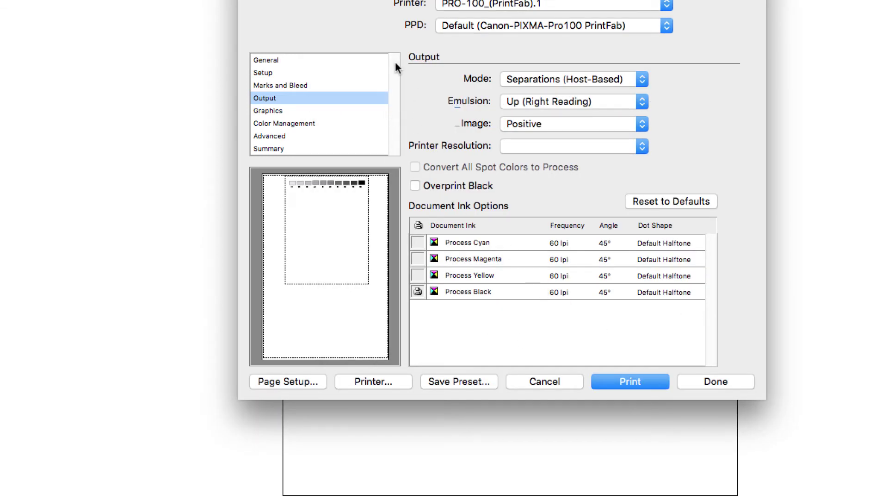
Reopen the printer driver sheet from Illustrator and load the pro-100_60lpi_25*-1 preset
click(351, 383)
click(499, 28)
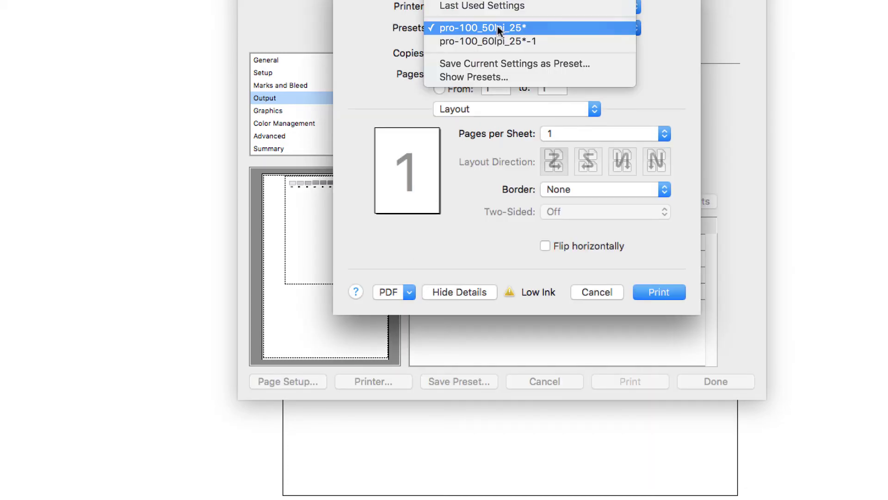
click(491, 37)
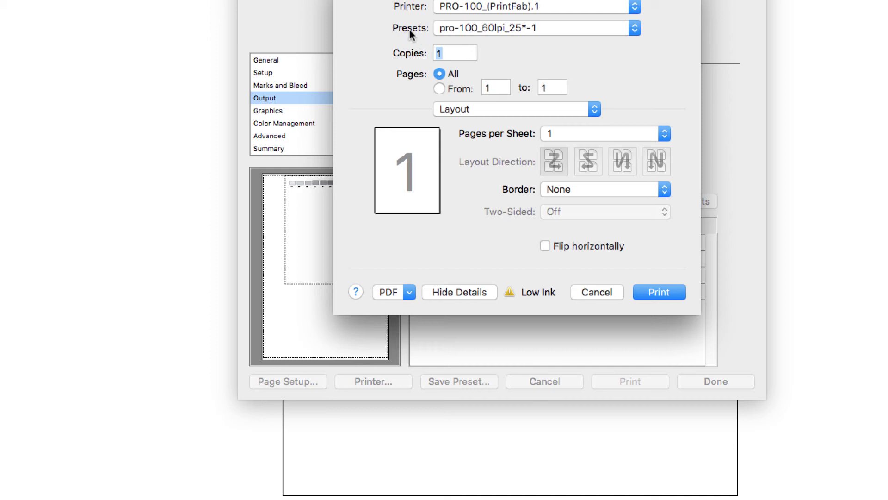
Switch the active preset back to pro-100_50lpi_25*
click(499, 110)
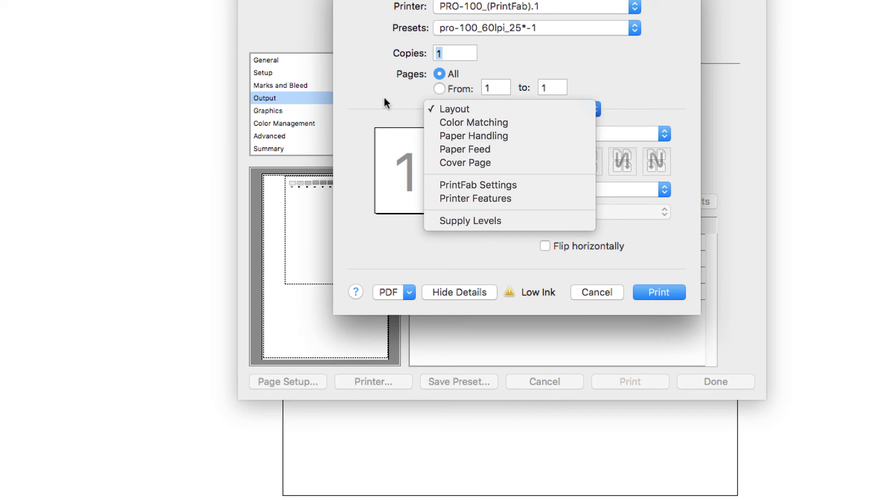
click(391, 86)
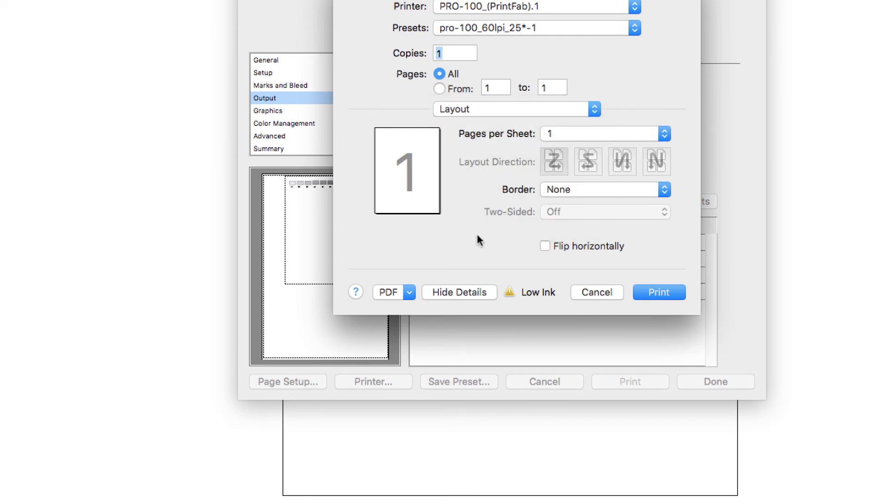
click(492, 23)
click(490, 16)
Display the Special Settings Screen Printing 1 feature set in the Printer Features pane
click(472, 113)
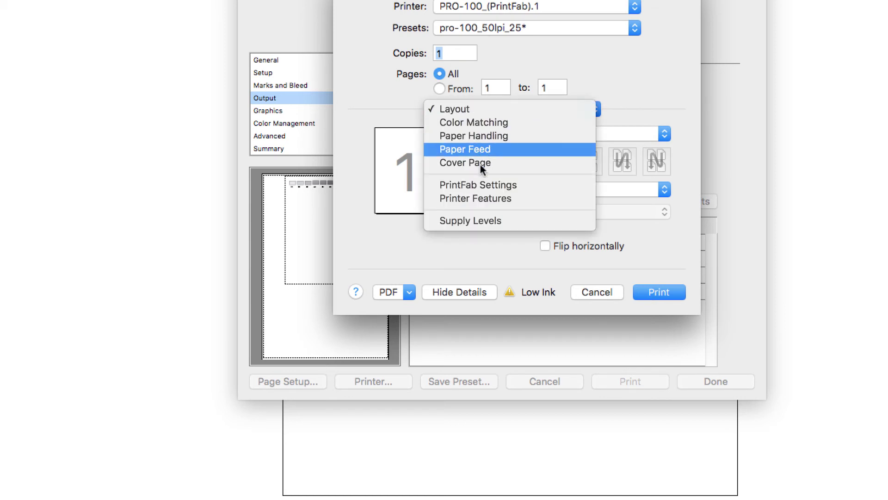
click(475, 198)
click(516, 131)
click(506, 147)
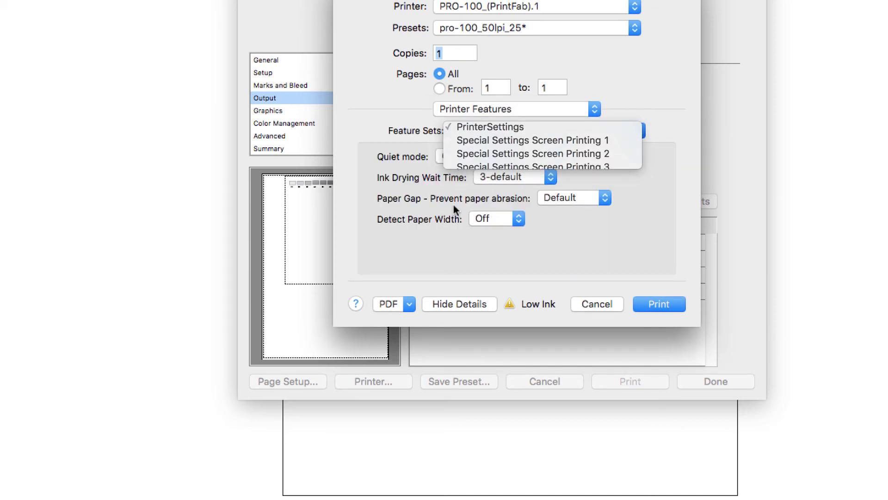